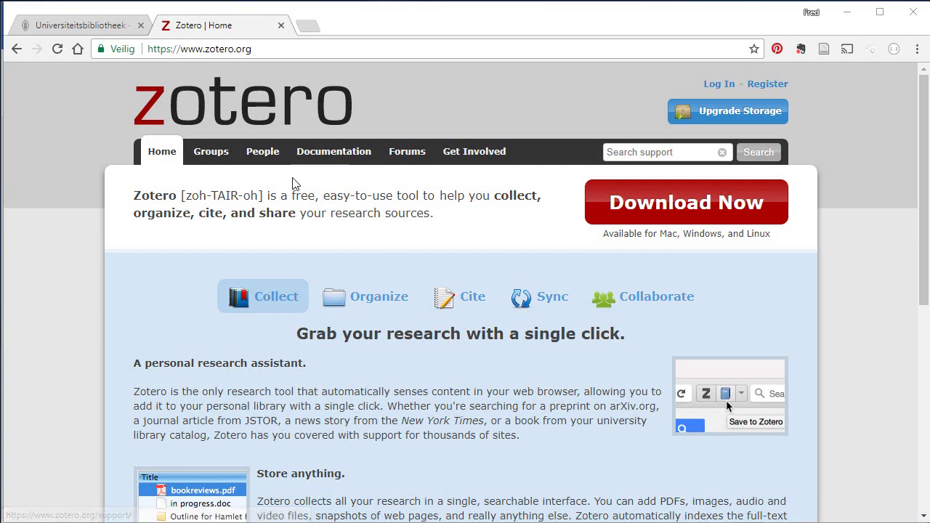
# View the Zotero download options for the desktop program and browser connector, and return to the home page
pyautogui.click(675, 212)
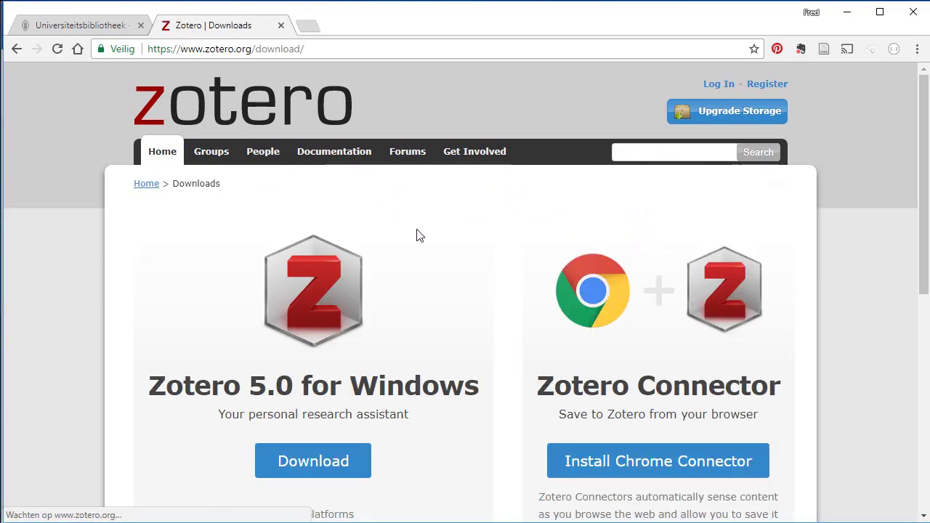
pyautogui.scroll(-2, 418, 232)
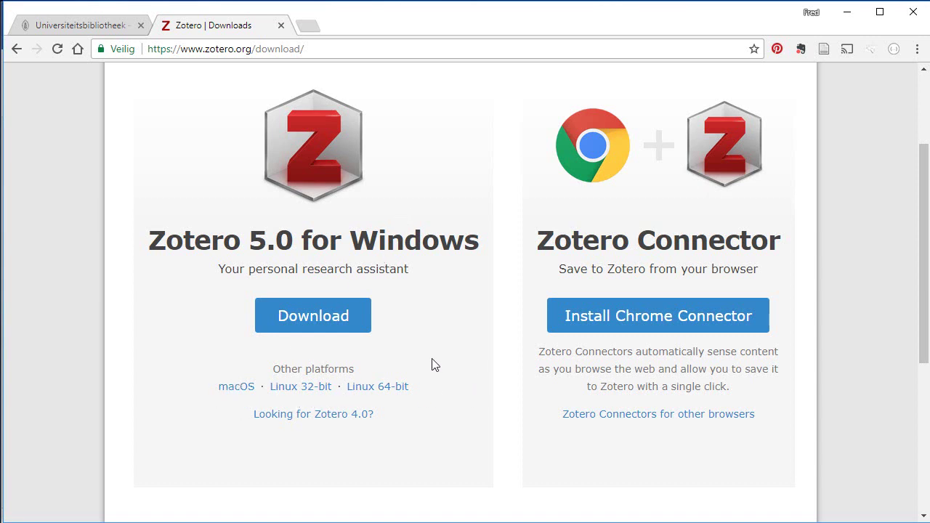
pyautogui.scroll(1, 431, 365)
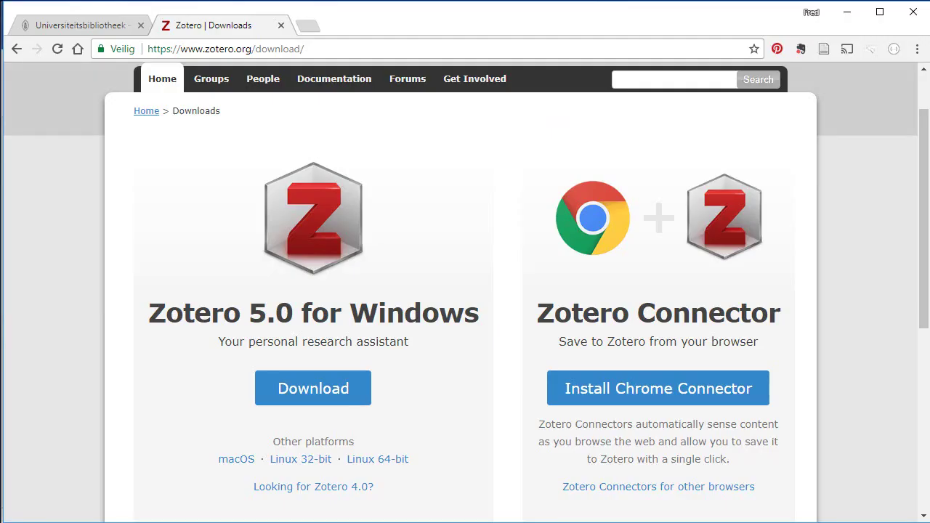
pyautogui.click(16, 49)
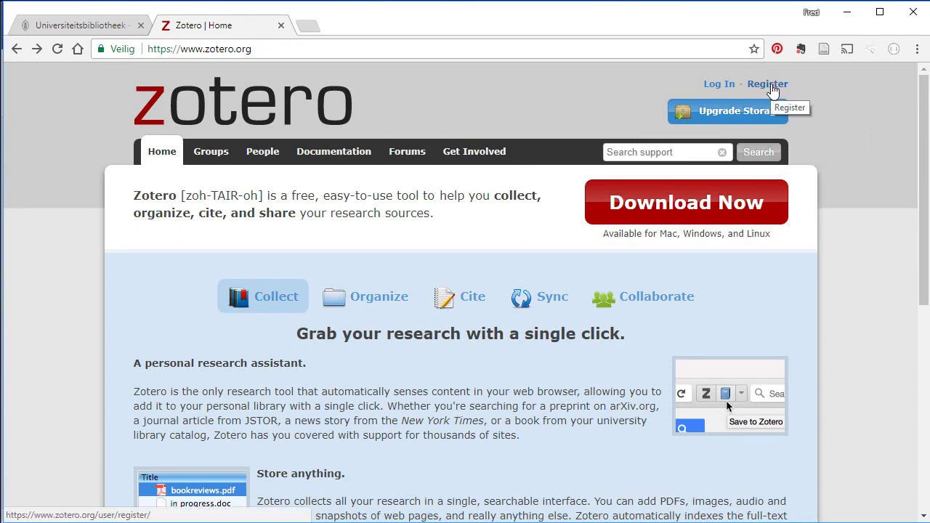
# Log in to the Zotero website with the saved account credentials and look through the collections and items in the online library
pyautogui.click(717, 85)
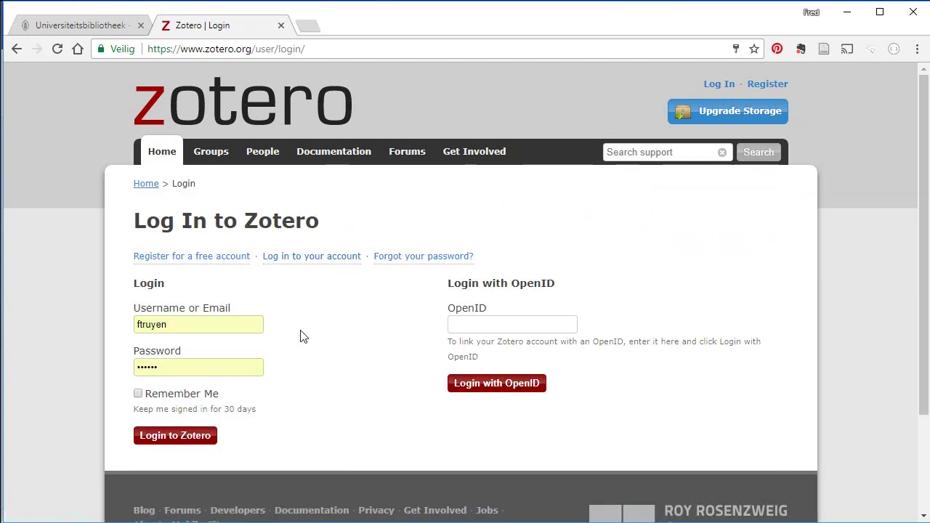
pyautogui.click(198, 440)
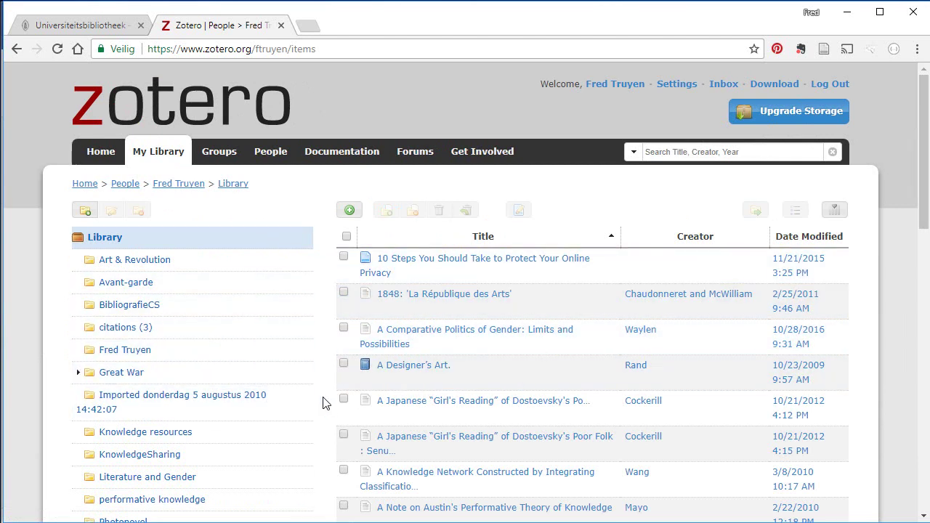
pyautogui.scroll(-2, 331, 390)
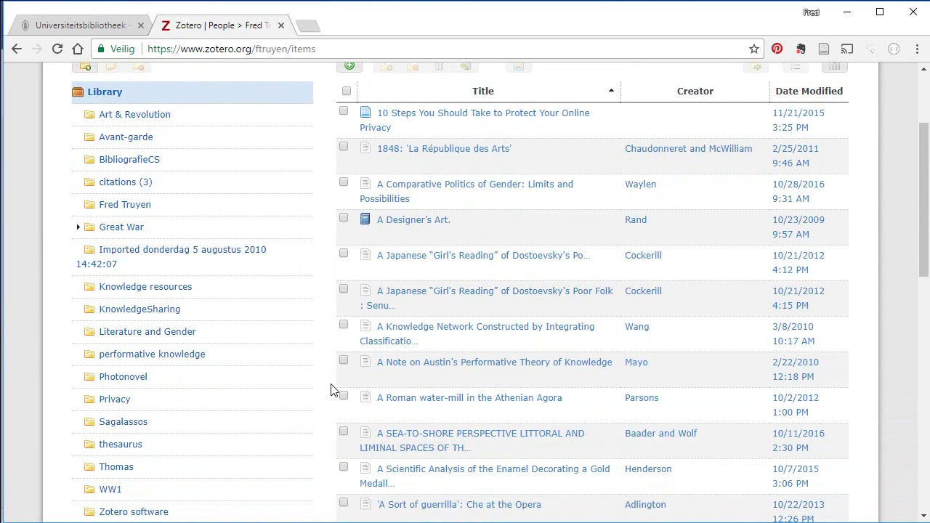
pyautogui.scroll(2, 330, 391)
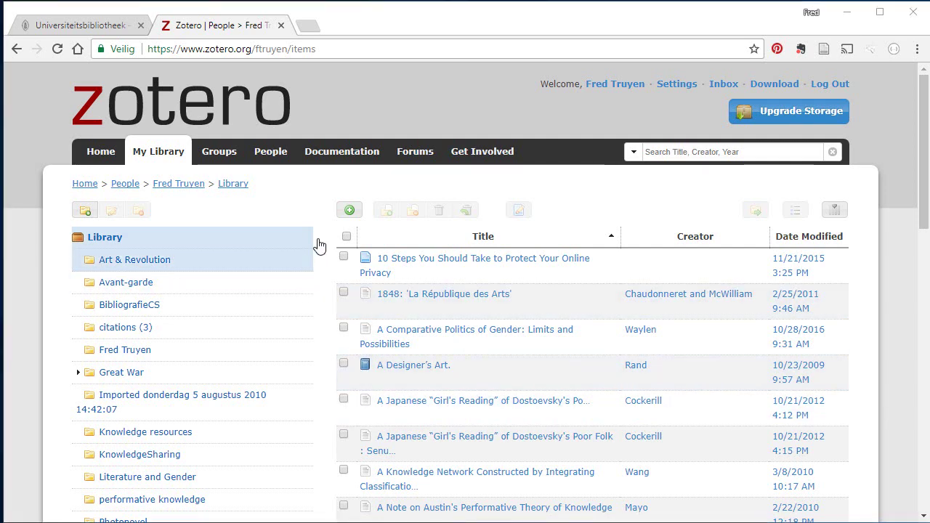
pyautogui.click(345, 292)
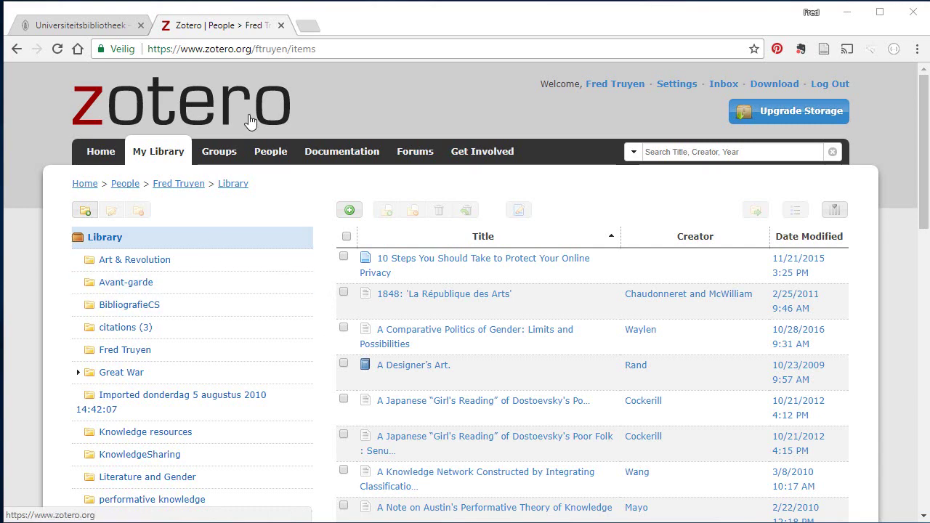
pyautogui.click(100, 154)
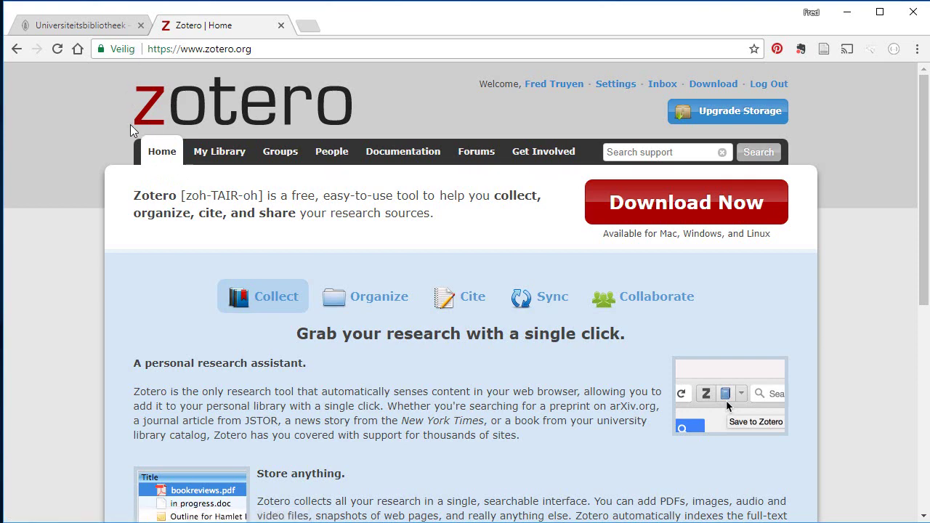
# Switch to the KU Leuven university library page and search Limo for "informatiewetenschap"
pyautogui.click(77, 25)
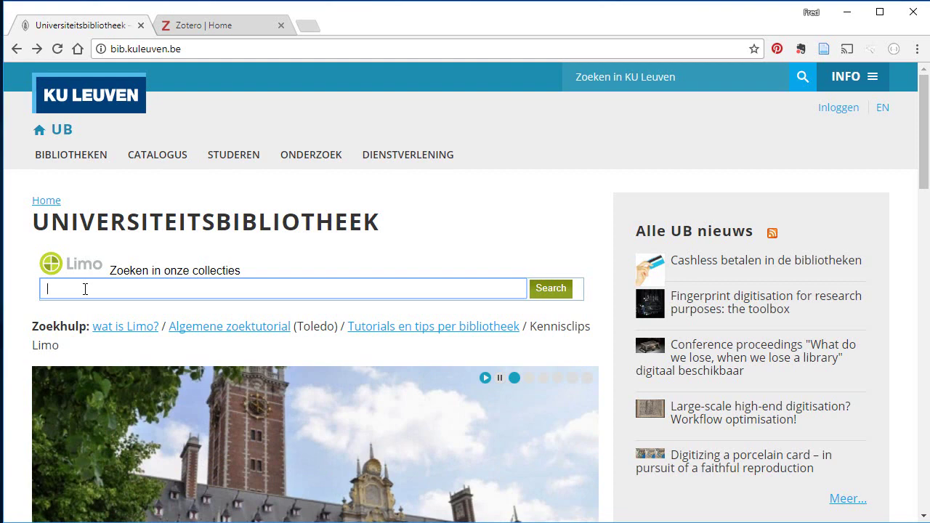
pyautogui.write('i')
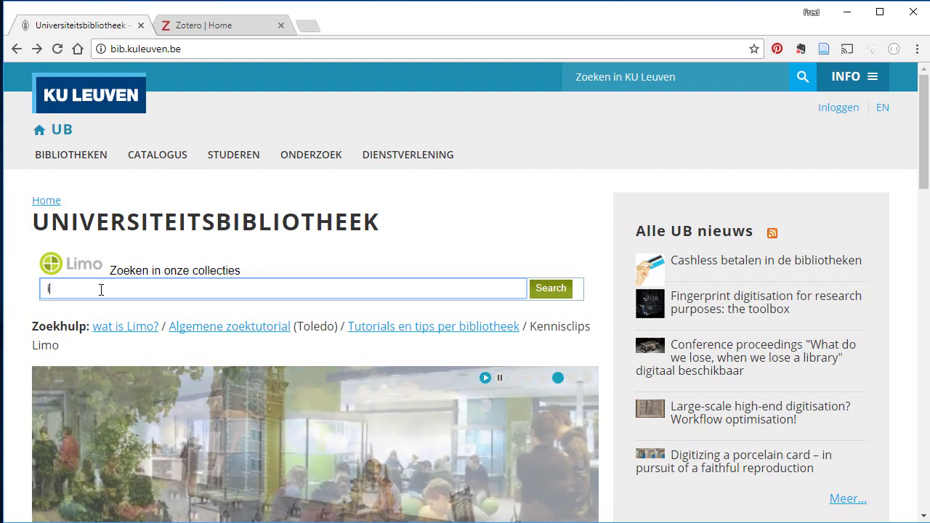
pyautogui.write('nformatiewetenschap')
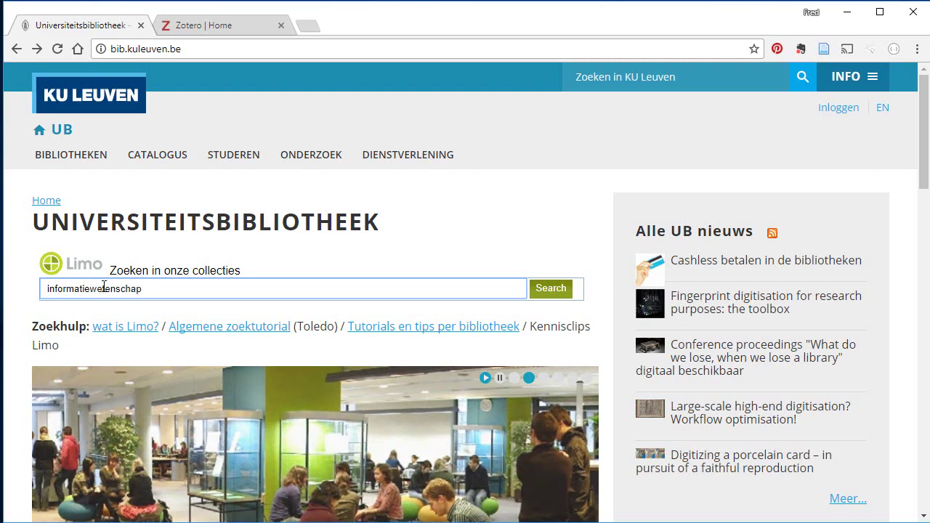
pyautogui.click(540, 294)
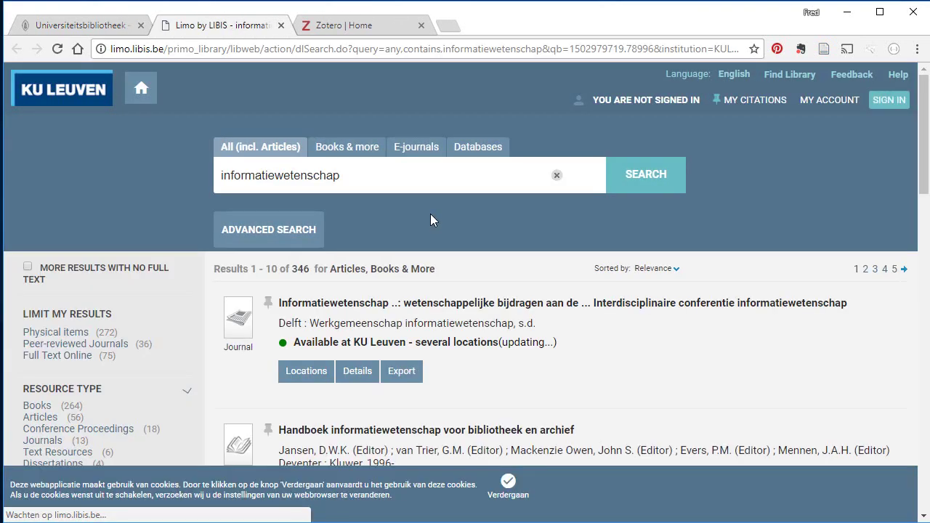
# Look over the Limo result list for informatiewetenschap, including the titles, resource types and filter options
pyautogui.scroll(-1, 434, 224)
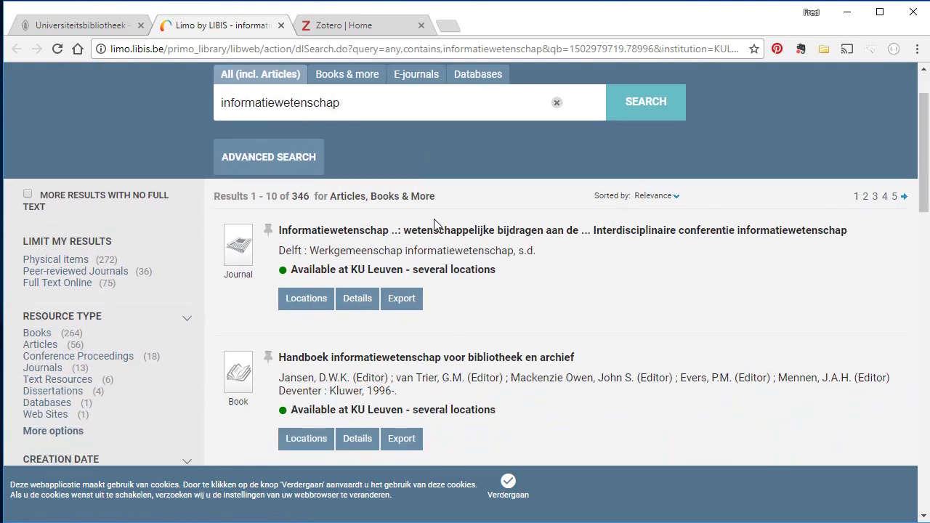
pyautogui.scroll(1, 408, 233)
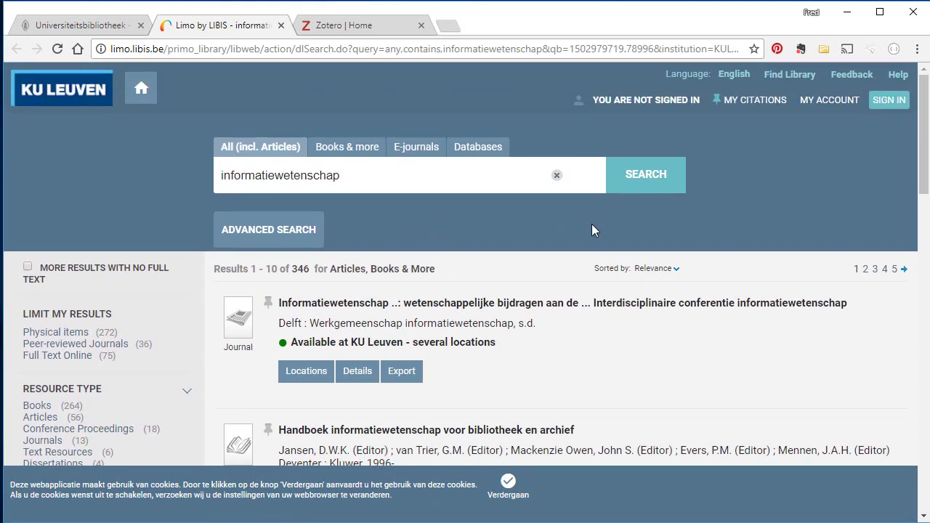
pyautogui.scroll(-1, 541, 276)
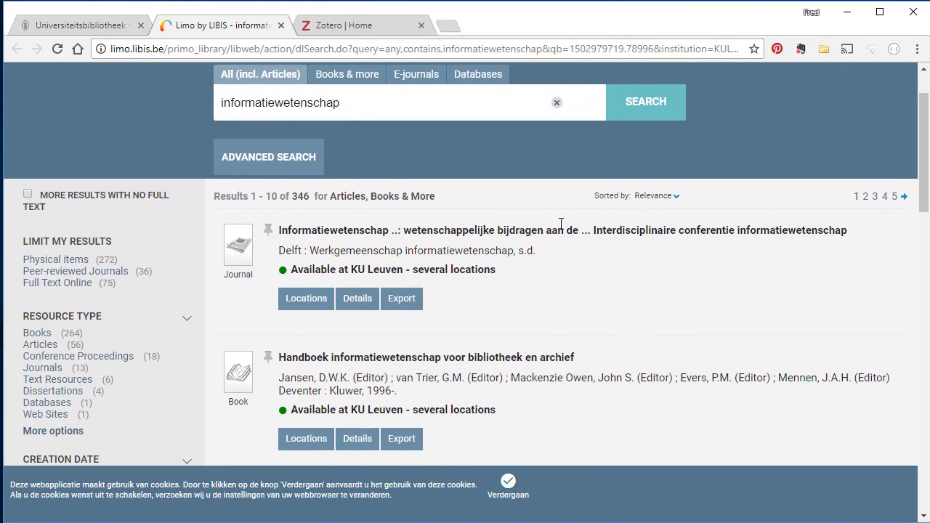
pyautogui.scroll(1, 451, 270)
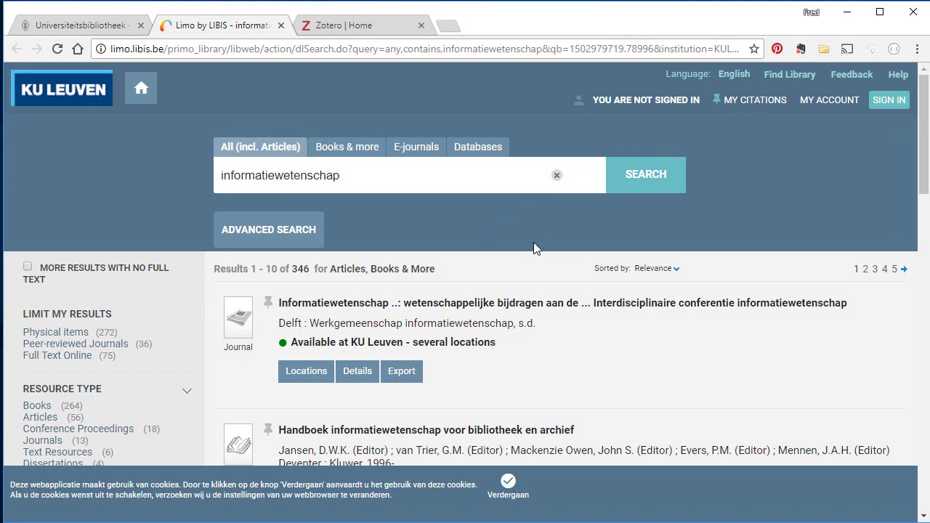
pyautogui.scroll(-1, 528, 234)
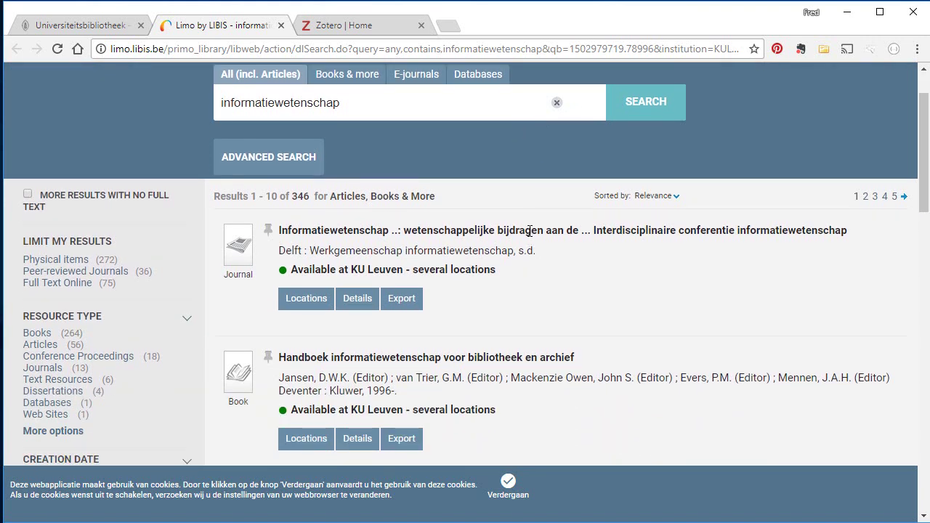
pyautogui.scroll(-1, 530, 229)
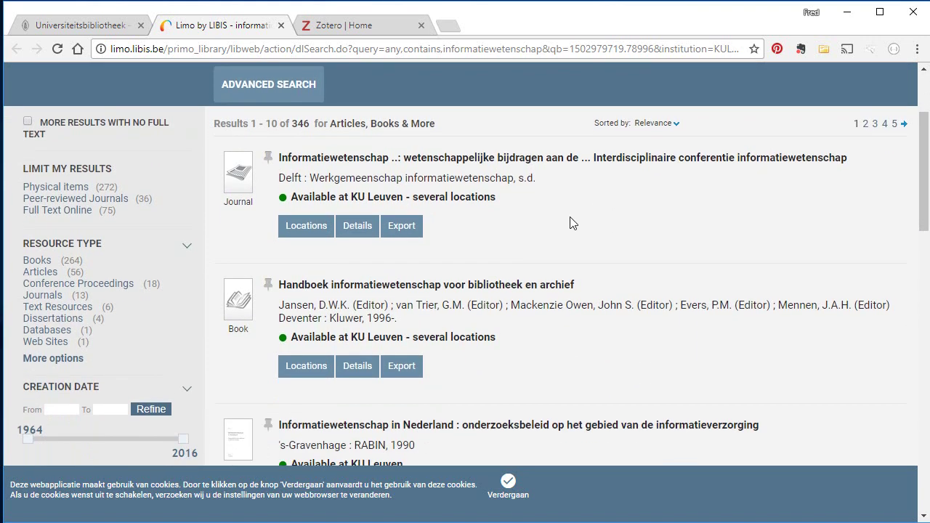
pyautogui.scroll(-1, 570, 223)
pyautogui.scroll(3, 574, 216)
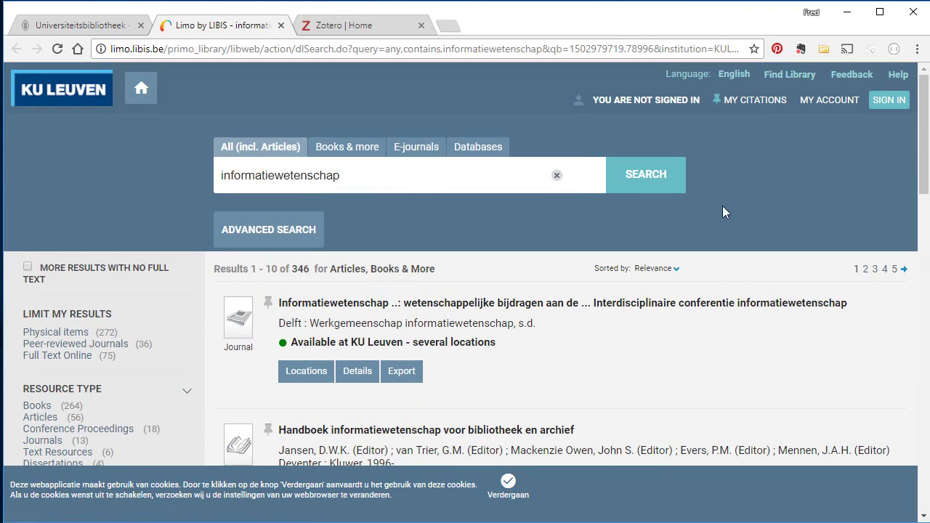
# Switch to the Zotero desktop program and create a collection named Informatiewetenschap in Mijn Bibliotheek
pyautogui.hotkey('alt', 'Tab')
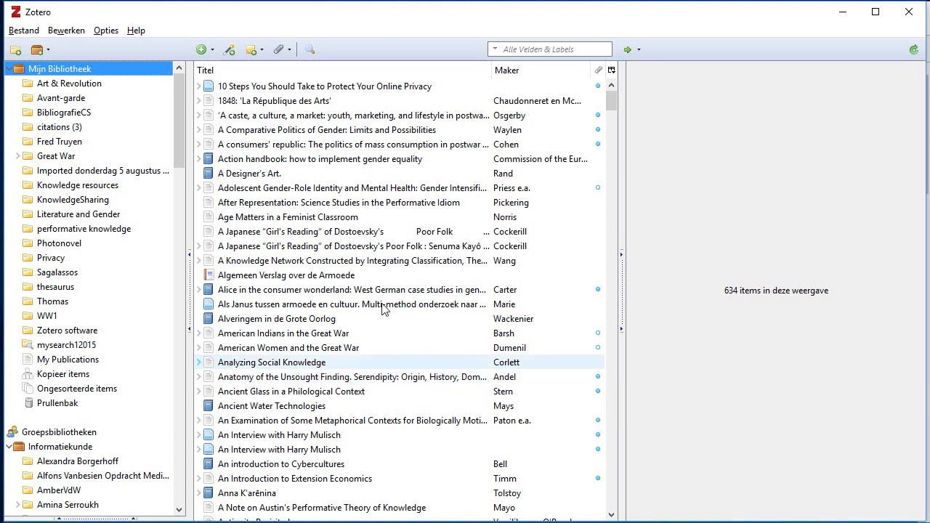
pyautogui.click(16, 50)
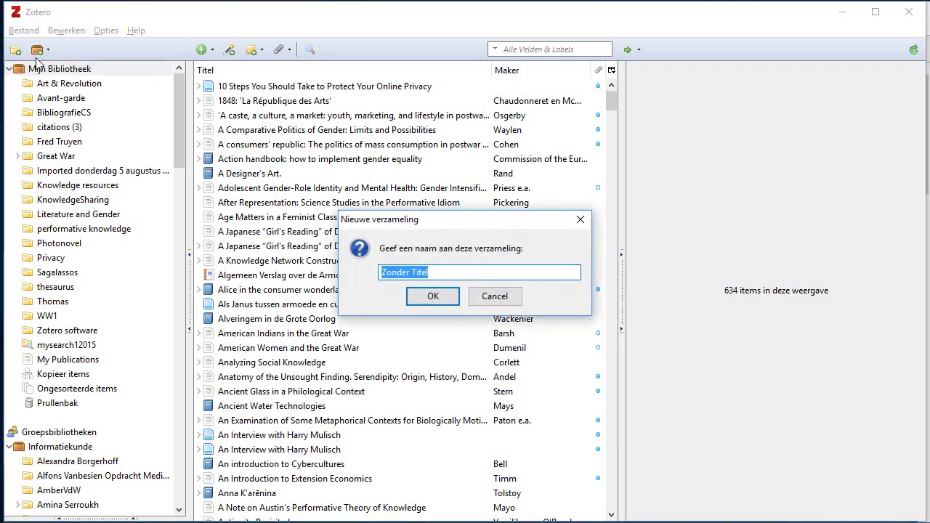
pyautogui.write('In')
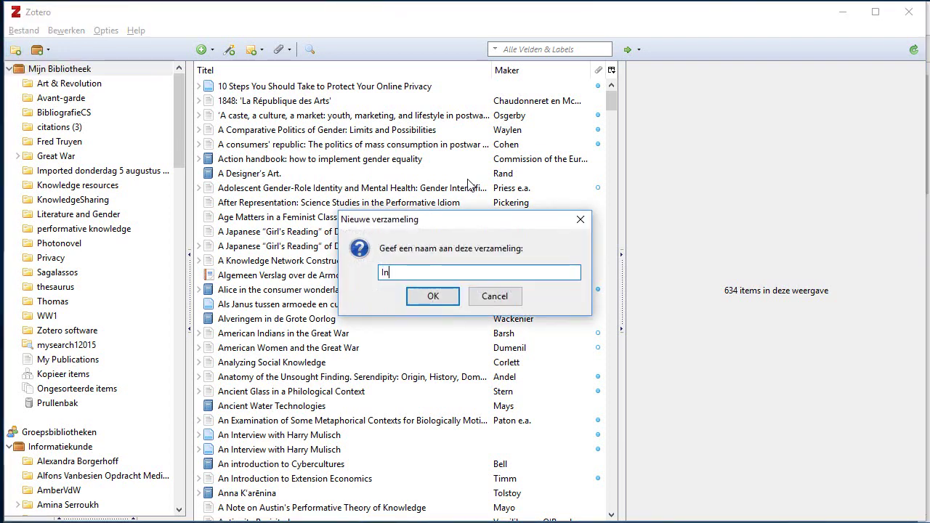
pyautogui.write('formatiewetenschap')
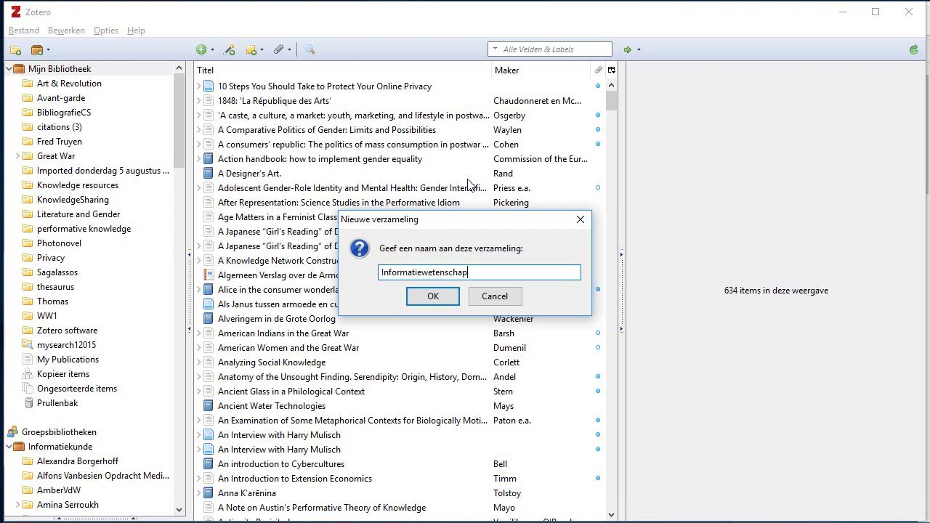
pyautogui.click(435, 300)
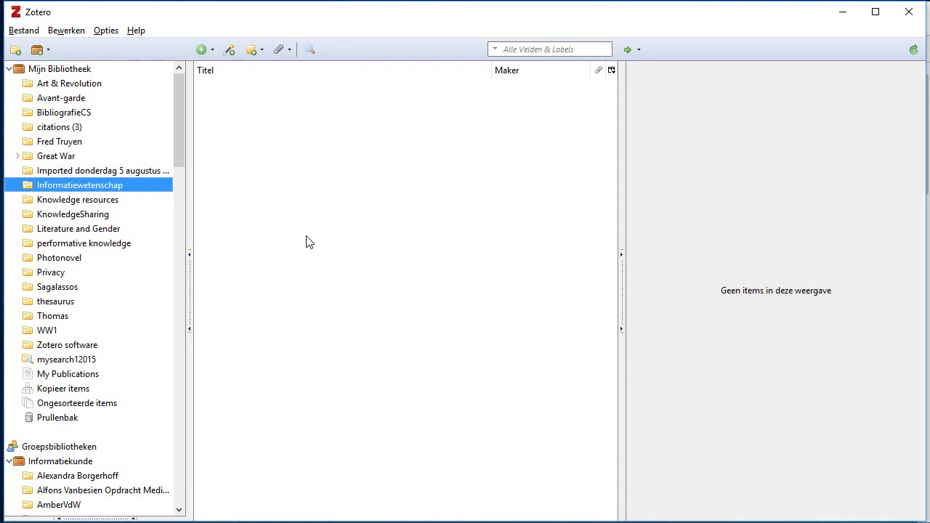
# In Chrome, save the Limo results Handboek informatiewetenschap, Informatiewetenschap in Nederland, Informatiewetenschap en informatiemaatschappij, De behoefte aan informatie and Onderzoek in bibliotheek- en informatiewetenschap to Zotero
pyautogui.hotkey('alt', 'Tab')
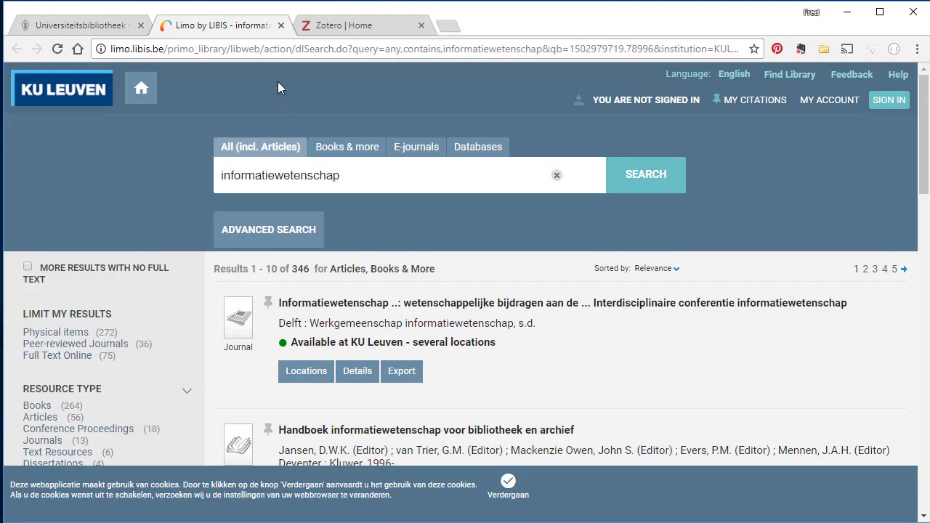
pyautogui.scroll(-1, 429, 257)
pyautogui.scroll(1, 422, 238)
pyautogui.click(824, 48)
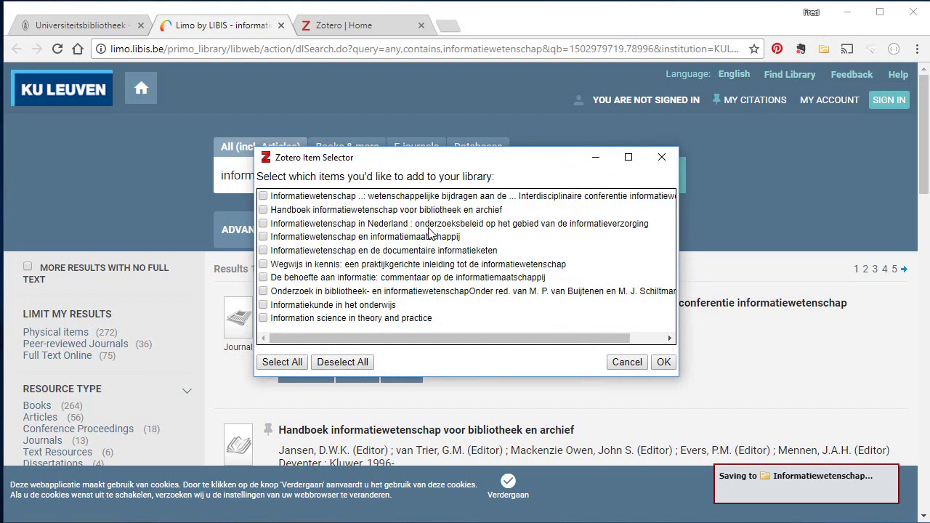
pyautogui.click(263, 210)
pyautogui.click(263, 224)
pyautogui.click(263, 237)
pyautogui.click(263, 278)
pyautogui.click(263, 292)
pyautogui.click(272, 320)
pyautogui.click(663, 363)
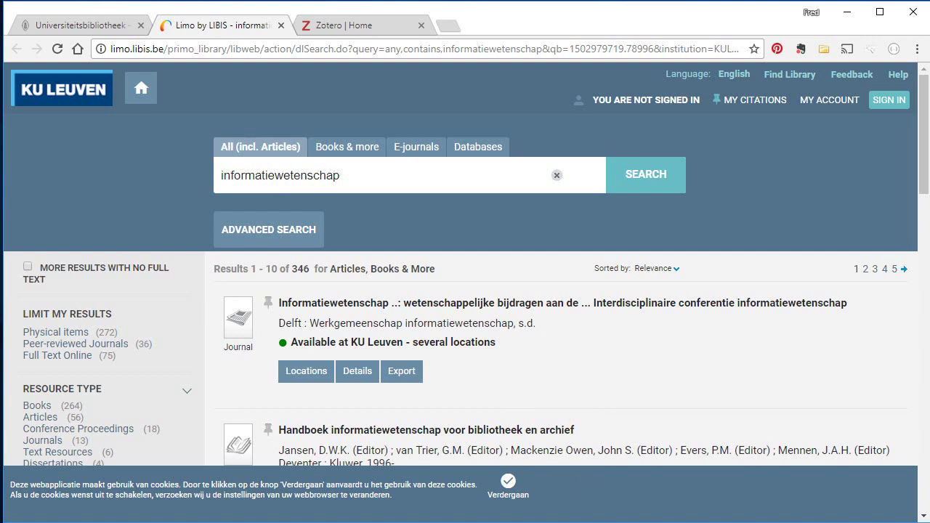
# Switch to the Zotero desktop program and review the bibliographic details of De behoefte aan informatie
pyautogui.hotkey('alt', 'Tab')
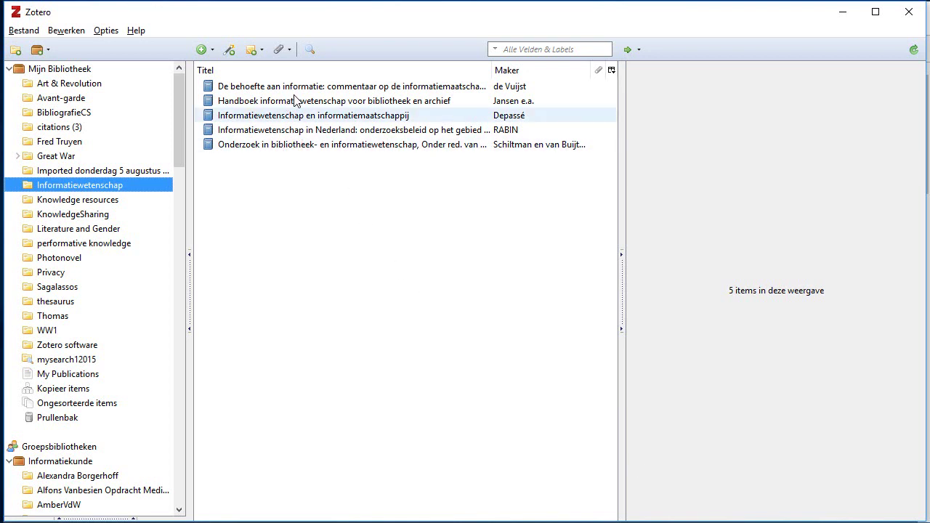
pyautogui.click(304, 87)
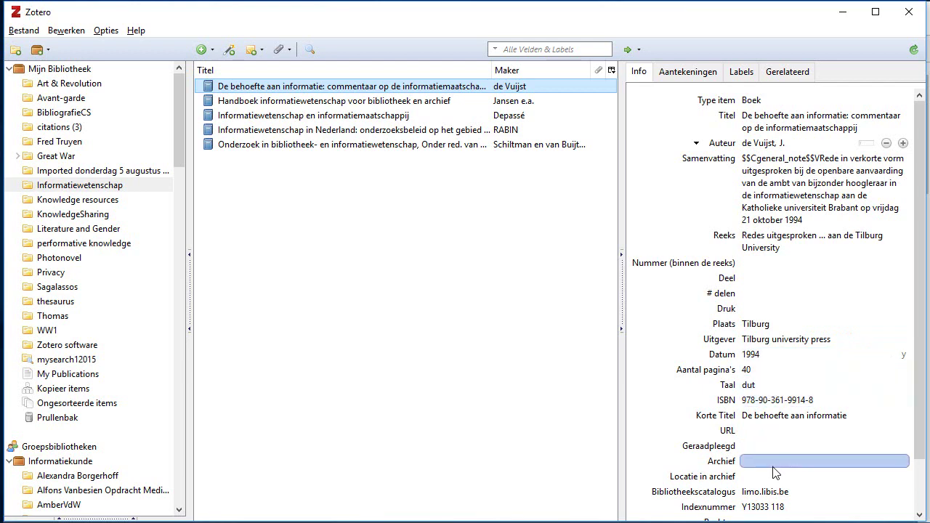
pyautogui.scroll(-2, 773, 472)
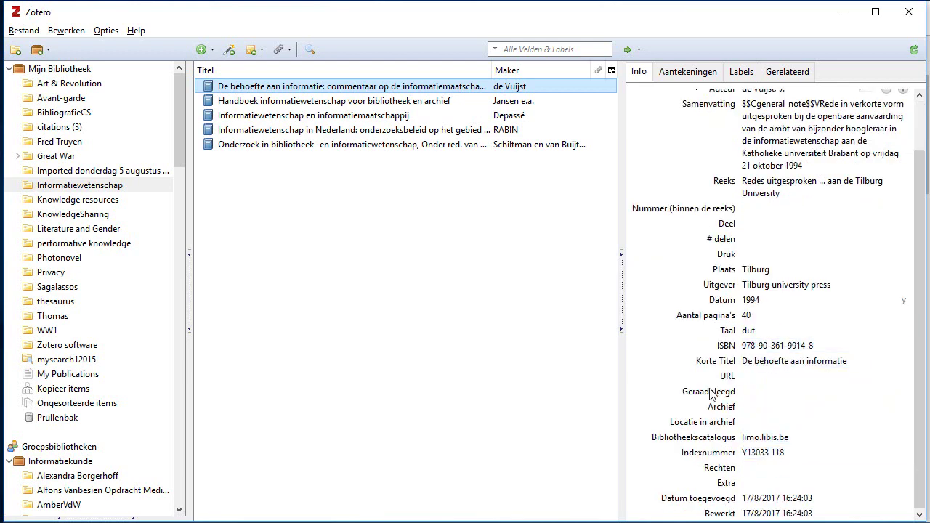
pyautogui.scroll(2, 712, 393)
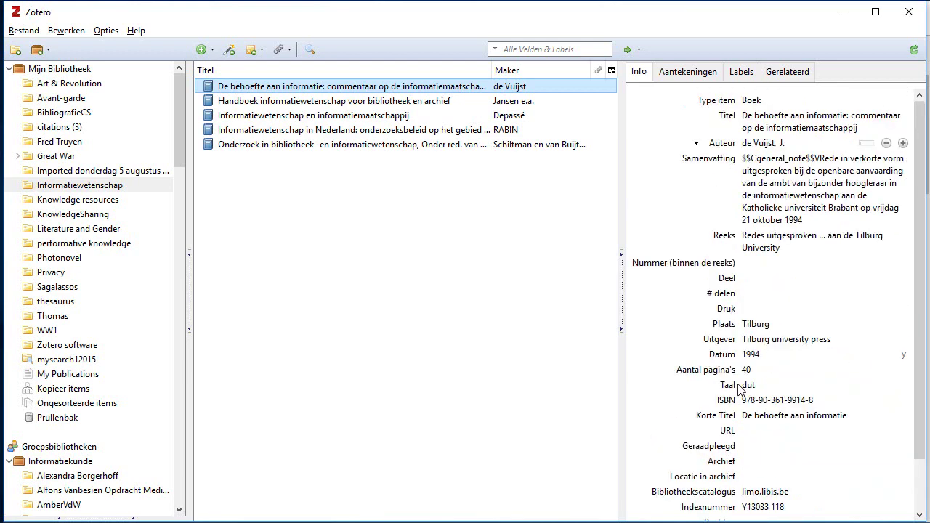
# Examine the subject labels attached to De behoefte aan informatie
pyautogui.click(741, 73)
pyautogui.click(682, 122)
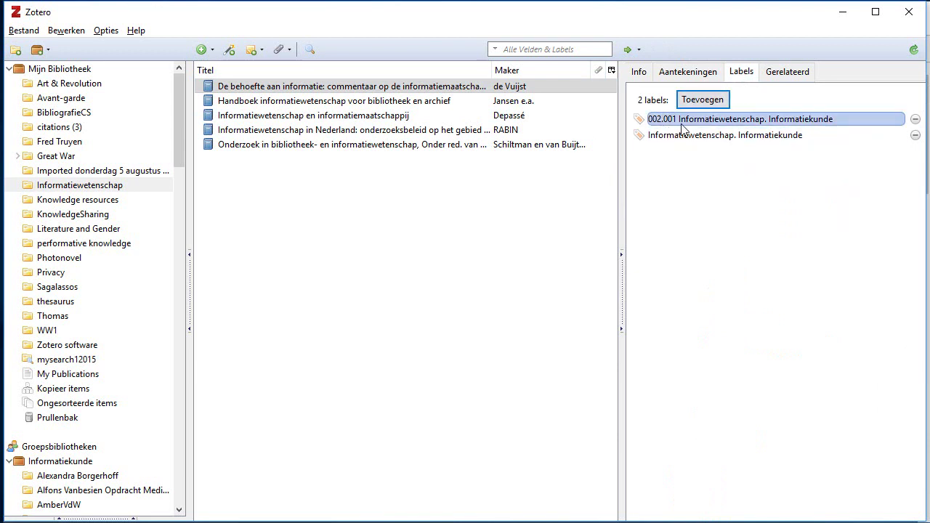
pyautogui.click(755, 136)
pyautogui.click(752, 121)
pyautogui.click(710, 135)
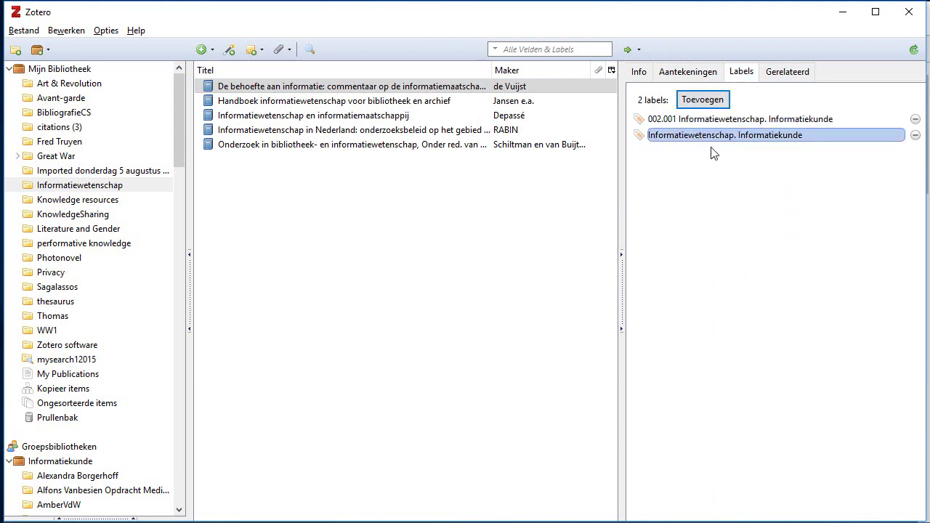
# Inspect both labels of De behoefte aan informatie, and review the labels and bibliographic details of Handboek informatiewetenschap voor bibliotheek en archief
pyautogui.click(756, 121)
pyautogui.click(693, 136)
pyautogui.click(763, 122)
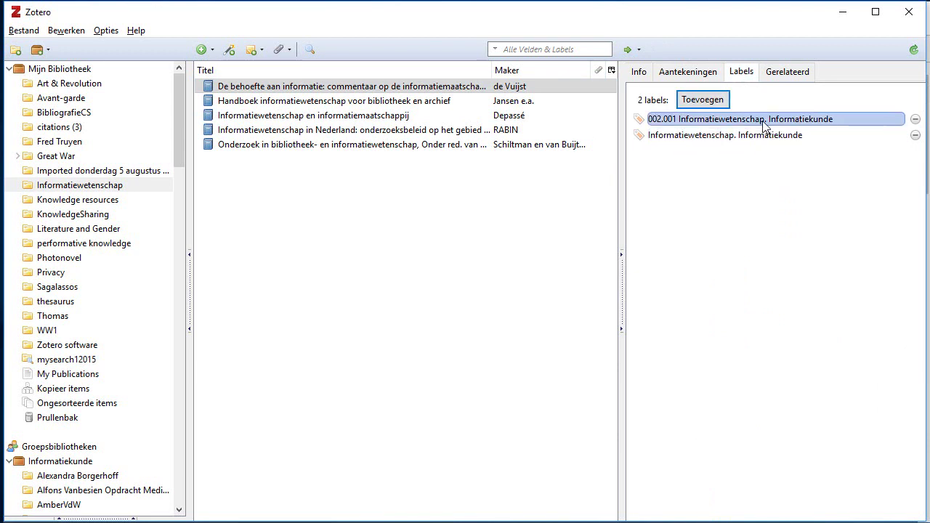
pyautogui.click(743, 153)
pyautogui.click(423, 106)
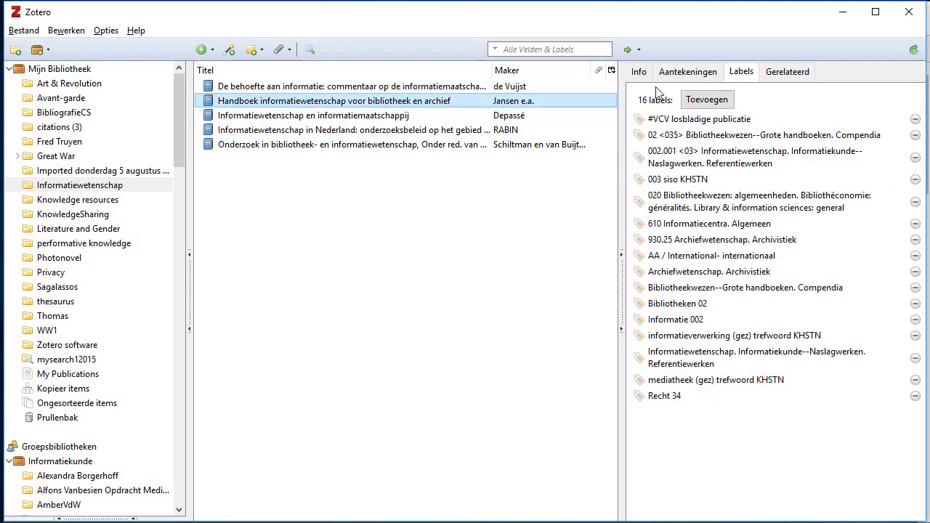
pyautogui.click(638, 72)
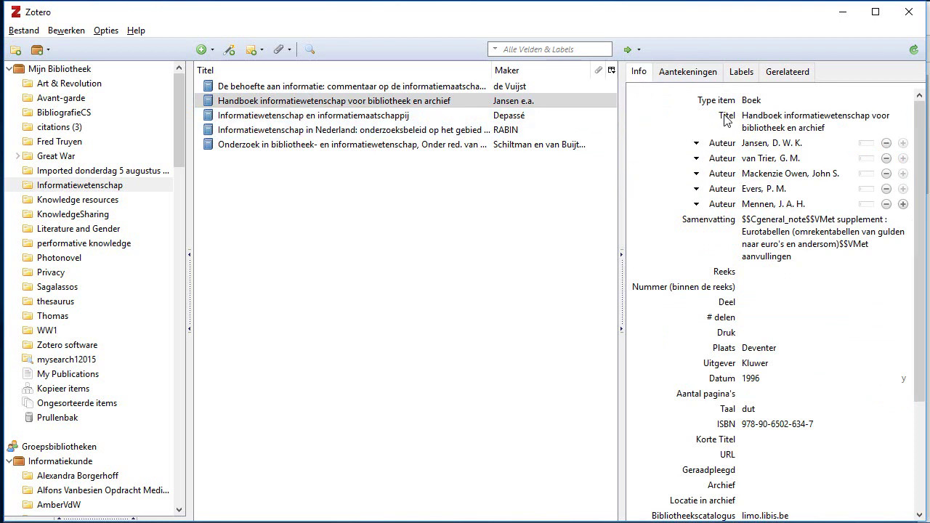
# Add a note reading Mijn notities to Handboek informatiewetenschap voor bibliotheek en archief and check the item's related items
pyautogui.click(689, 73)
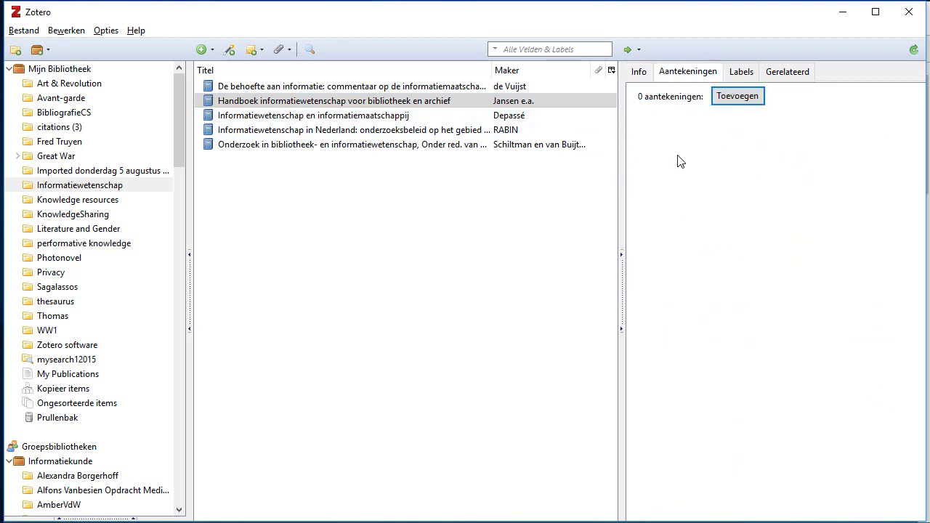
pyautogui.click(736, 97)
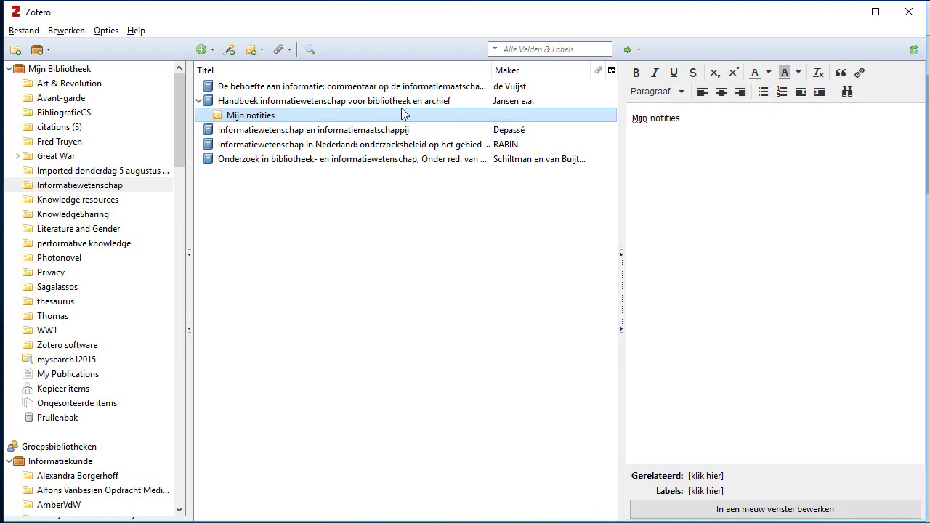
pyautogui.click(342, 101)
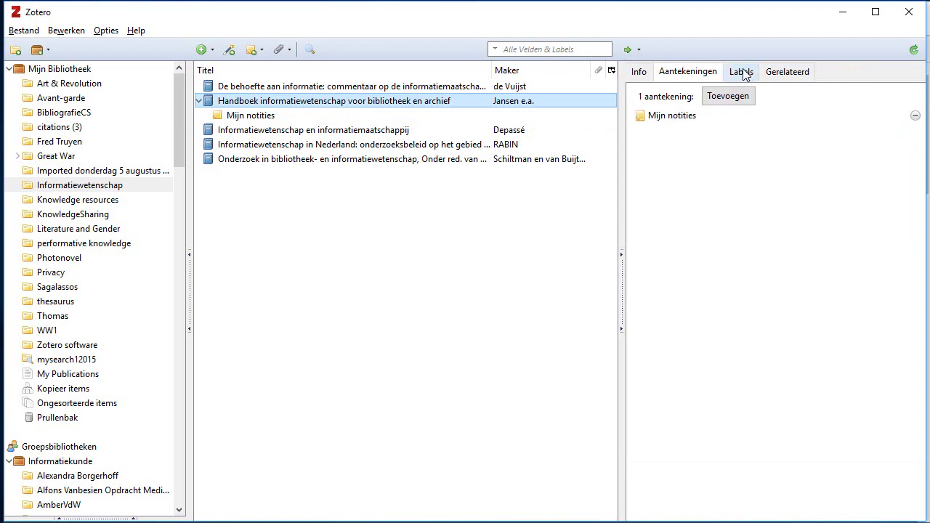
pyautogui.click(784, 74)
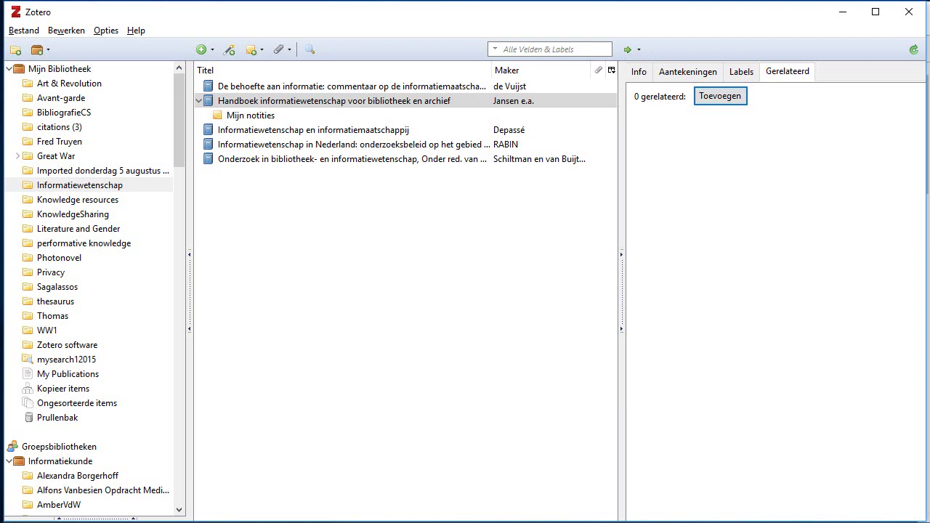
pyautogui.click(720, 96)
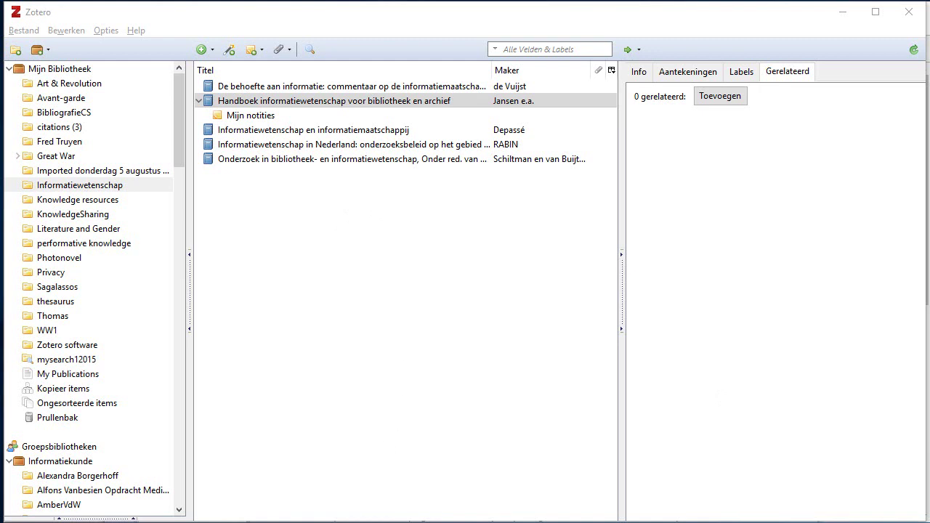
# Switch to Chrome and save the Wikipedia article Information science to Zotero
pyautogui.hotkey('alt', 'Tab')
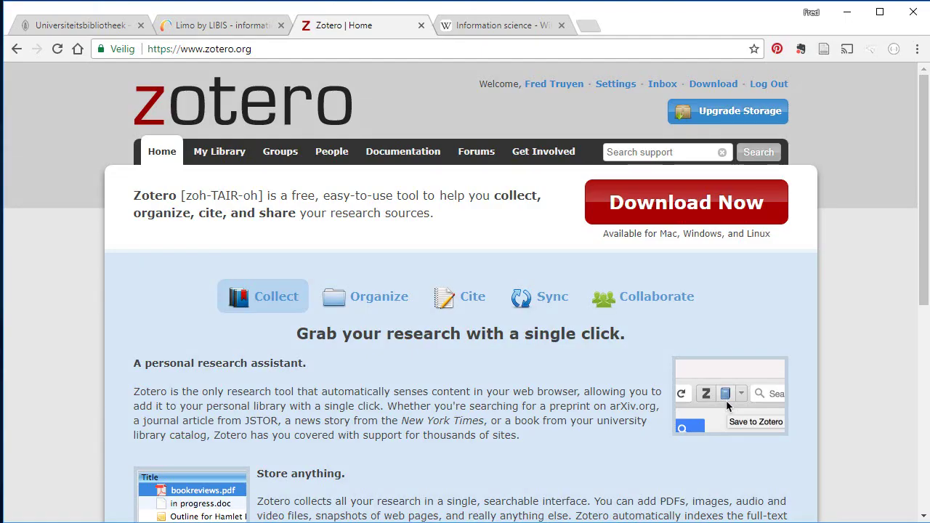
pyautogui.click(500, 29)
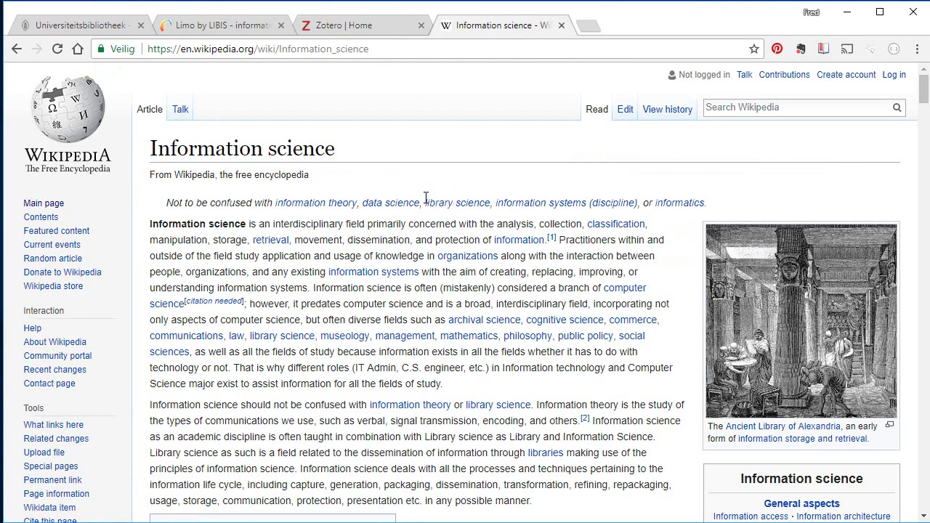
pyautogui.click(823, 49)
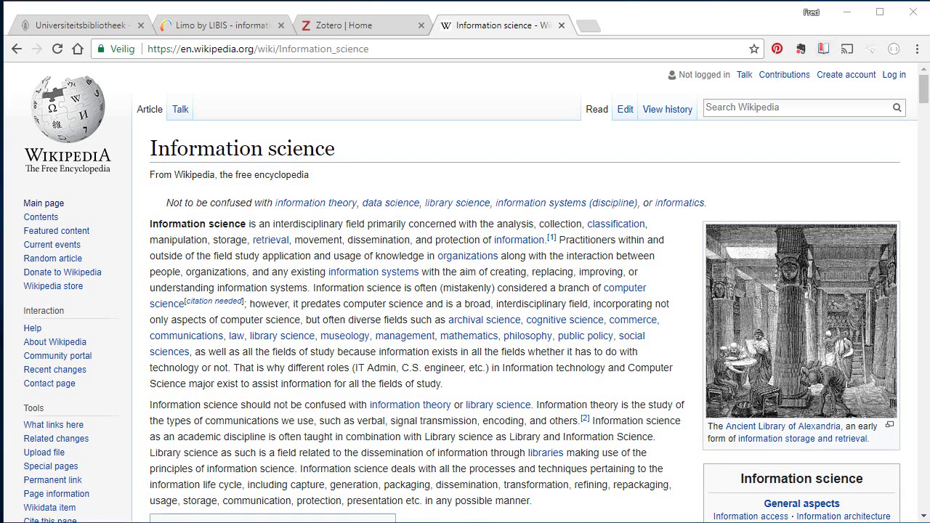
# Switch to the Zotero desktop program and review the bibliographic details of the Information science encyclopedia article
pyautogui.hotkey('alt', 'Tab')
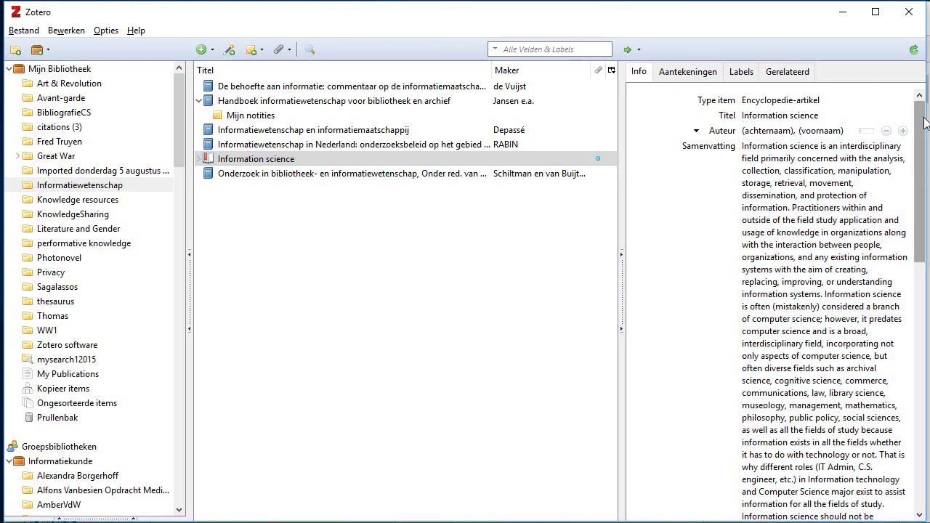
pyautogui.moveTo(919, 125); pyautogui.dragTo(927, 414)
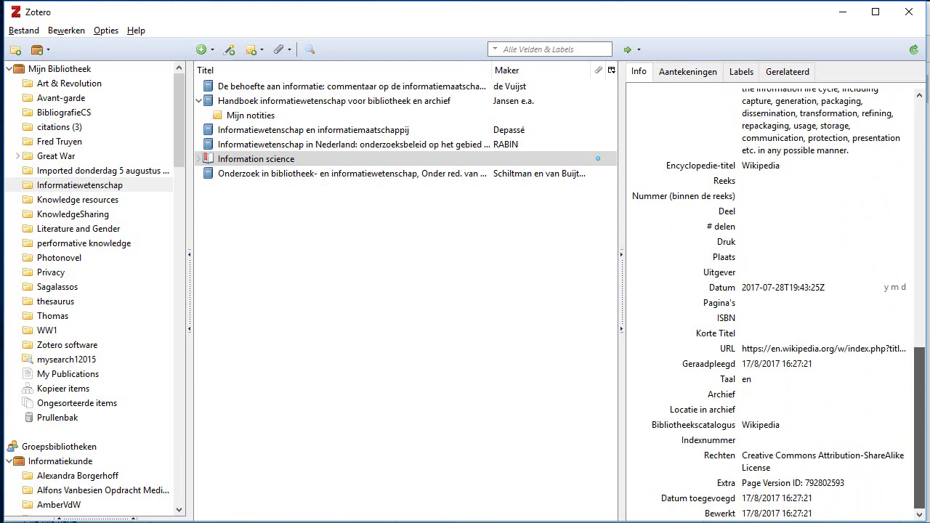
pyautogui.moveTo(927, 414); pyautogui.dragTo(917, 83)
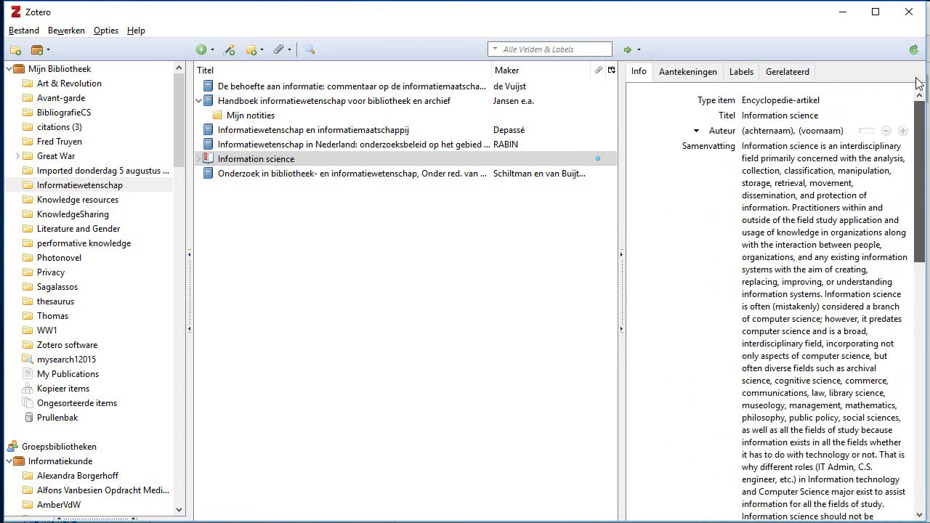
# Copy a bibliography of all items in the Informatiewetenschap collection to the clipboard in Chicago Manual of Style 16th edition (note), English (US)
pyautogui.click(318, 88)
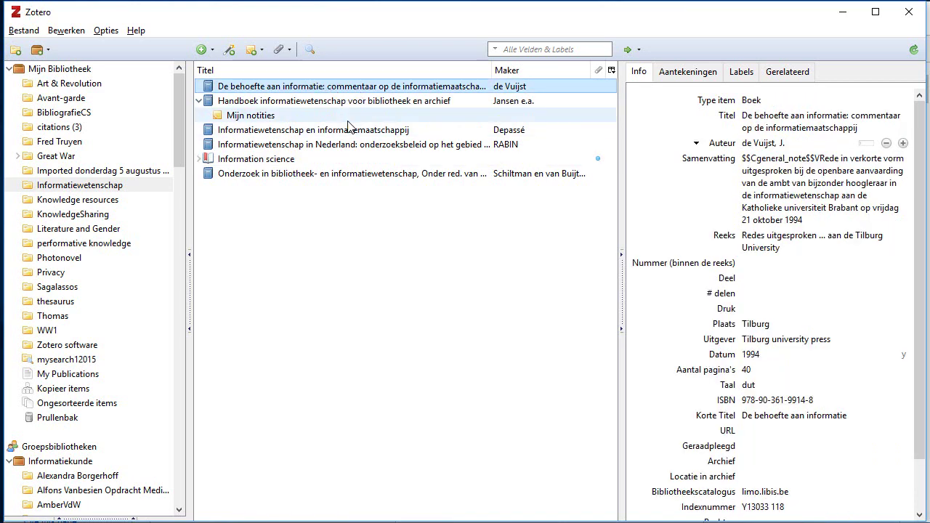
pyautogui.keyDown('shift'); pyautogui.click(292, 174); pyautogui.keyUp('shift')
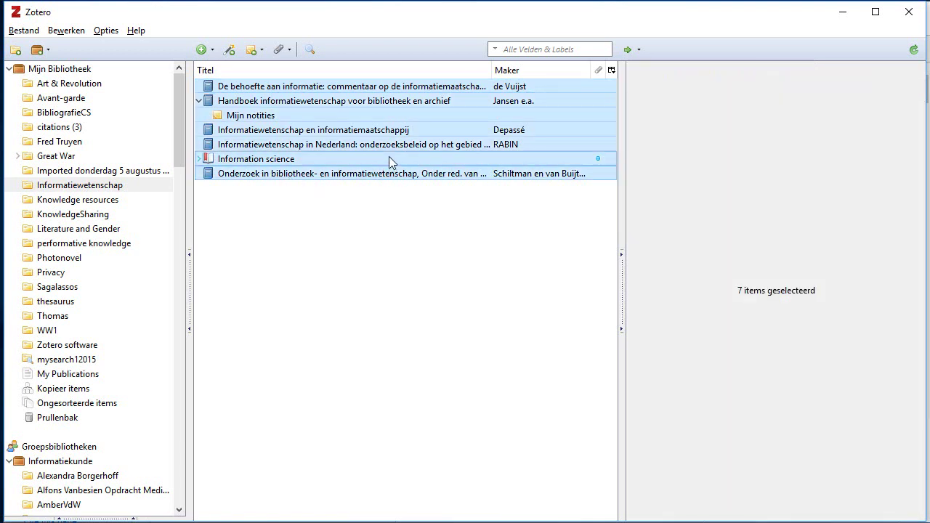
pyautogui.rightClick(353, 112)
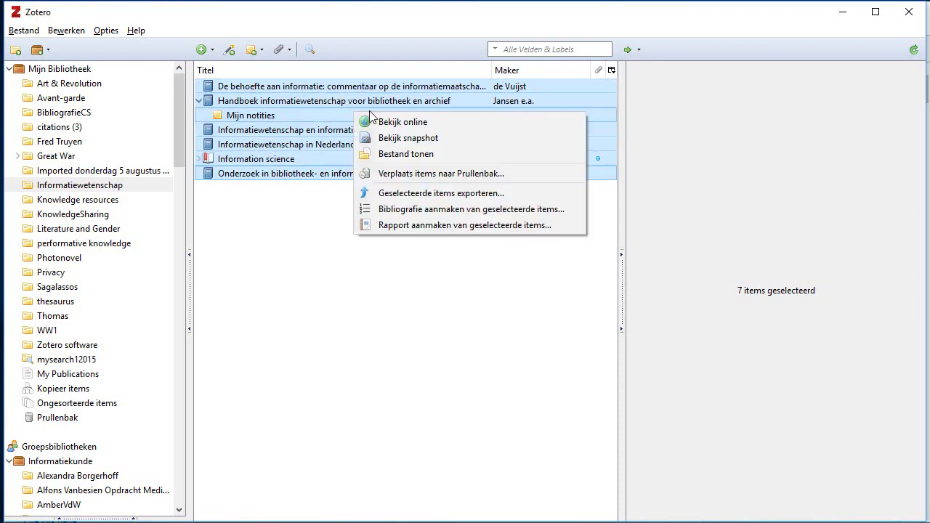
pyautogui.click(452, 209)
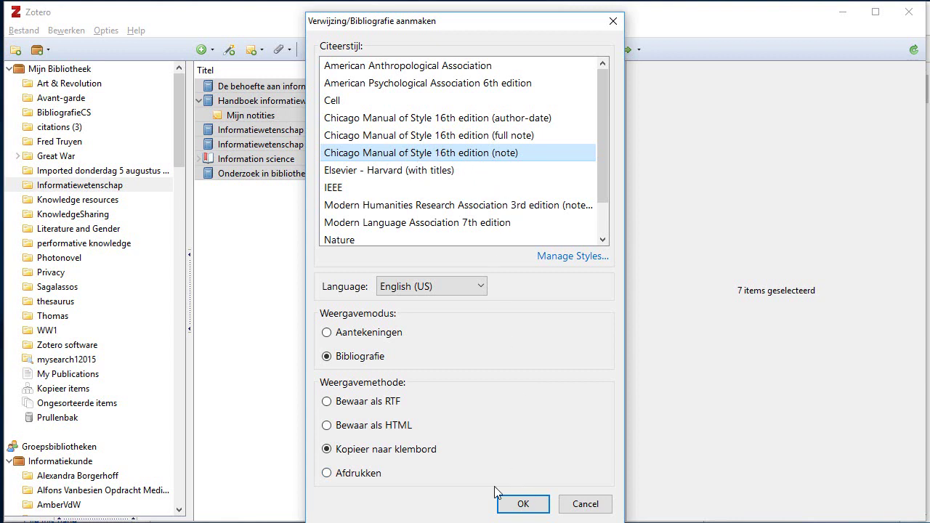
pyautogui.click(527, 505)
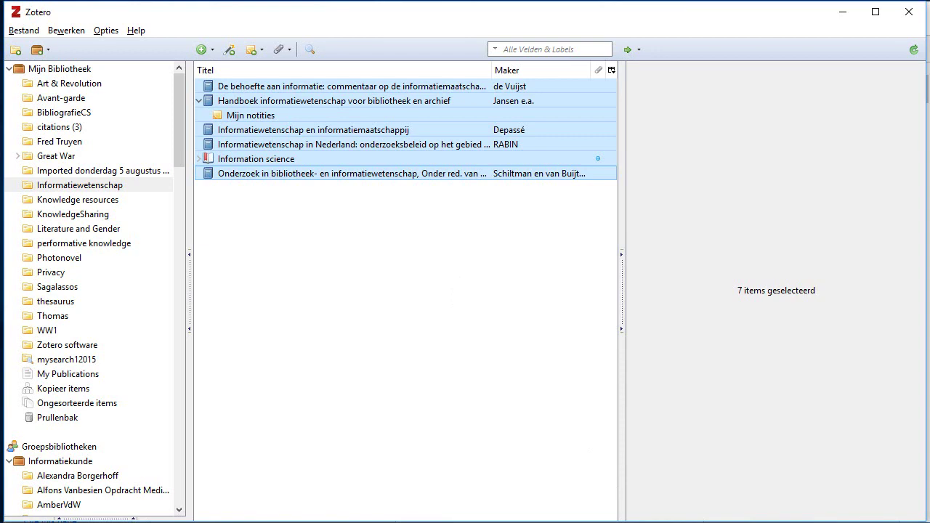
# Switch to Word and paste the copied bibliography into the blank document, keeping its source formatting
pyautogui.hotkey('alt', 'Tab')
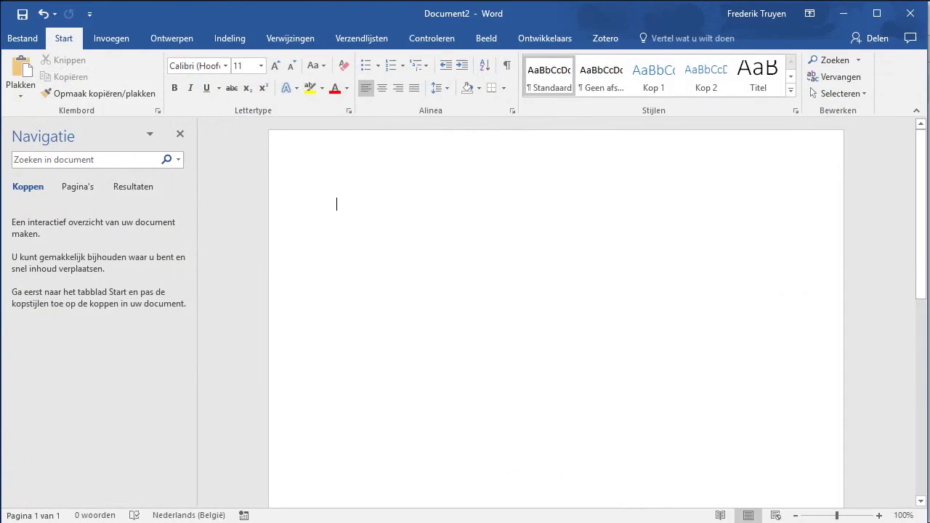
pyautogui.rightClick(358, 205)
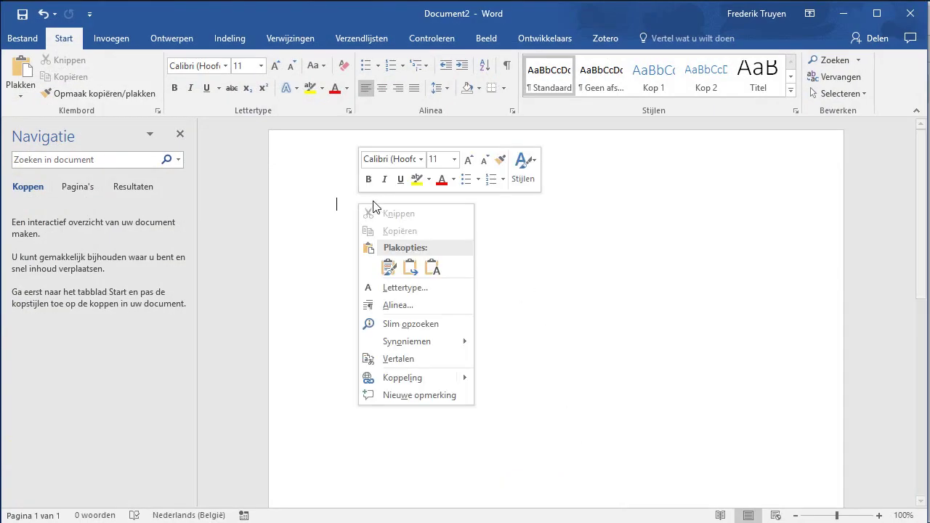
pyautogui.click(385, 270)
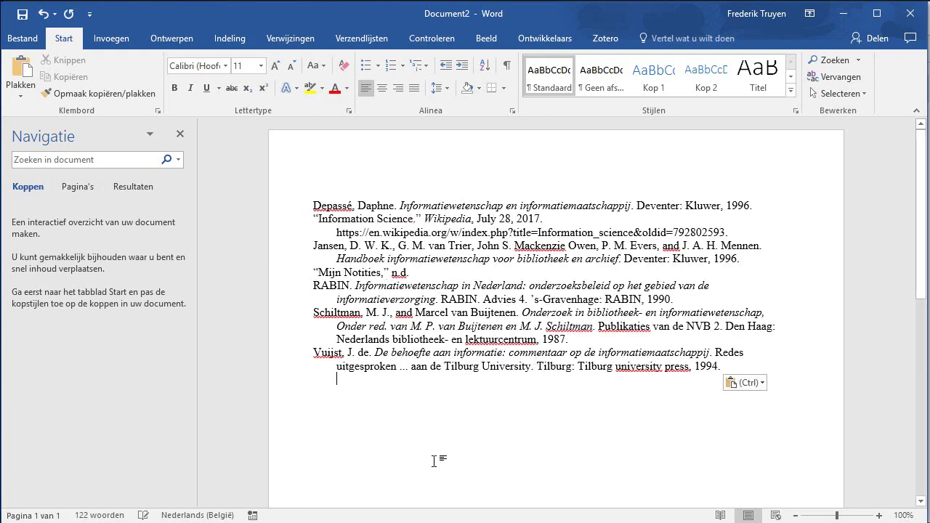